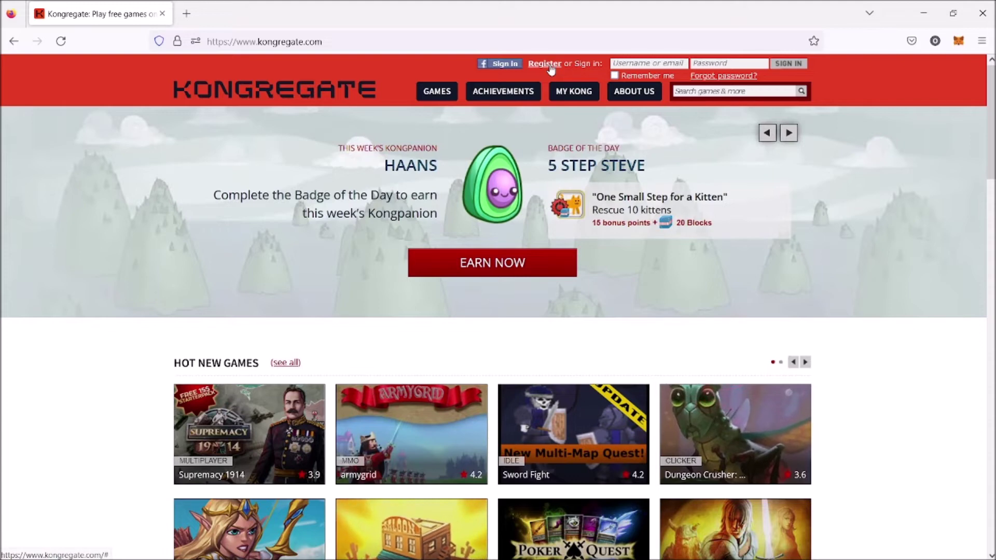
Step: Sign up as jin_chile with email, password and birth year 1980, agreeing to the policies
{"action": "left_click", "coordinate": [545, 63]}
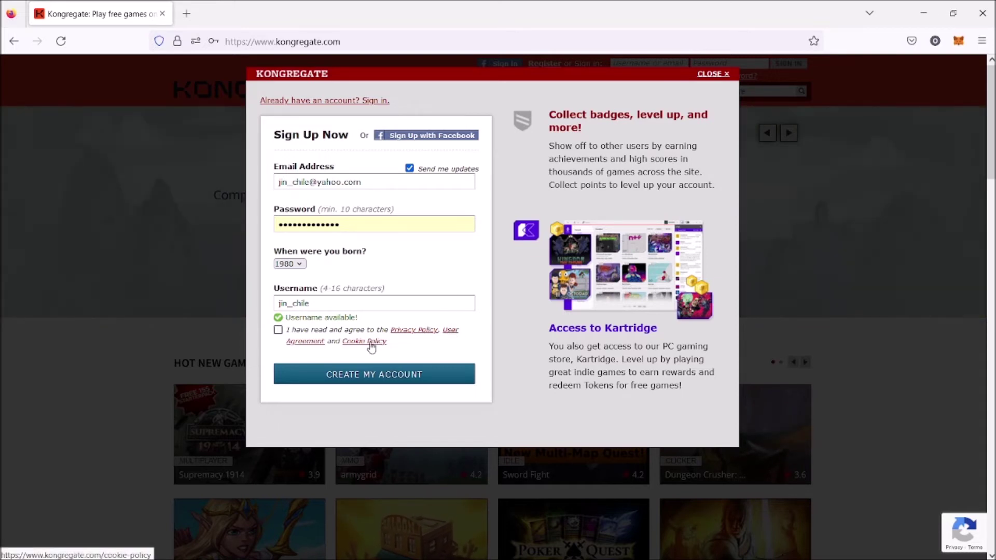
{"action": "left_click", "coordinate": [278, 330]}
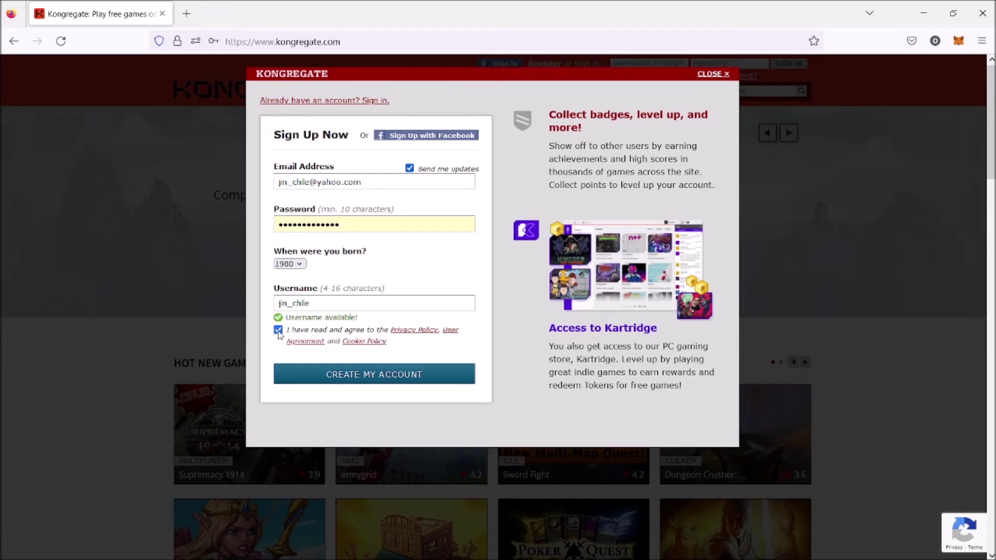
{"action": "left_click", "coordinate": [358, 374]}
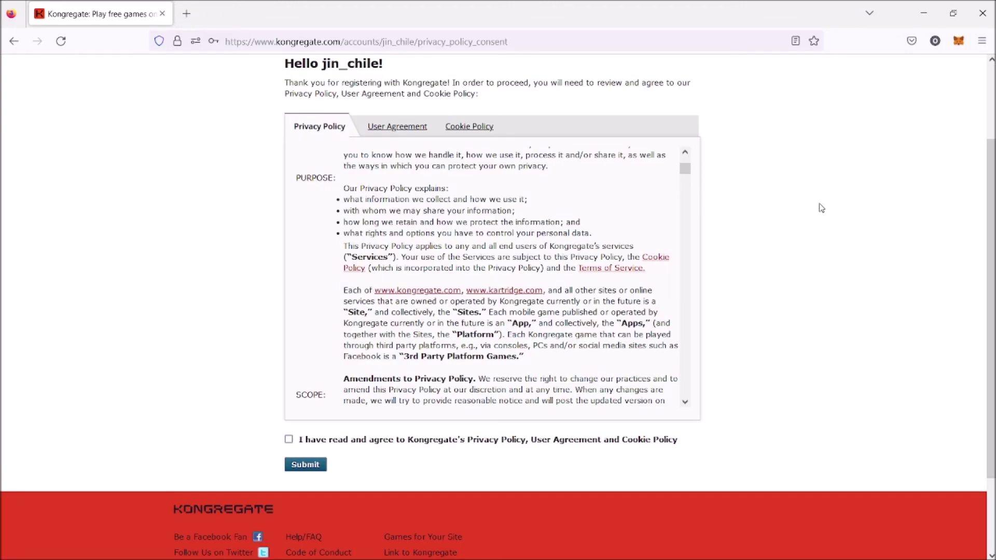
Step: Agree to the Privacy Policy, User Agreement and Cookie Policy and submit
{"action": "left_click", "coordinate": [289, 441]}
{"action": "left_click", "coordinate": [305, 465]}
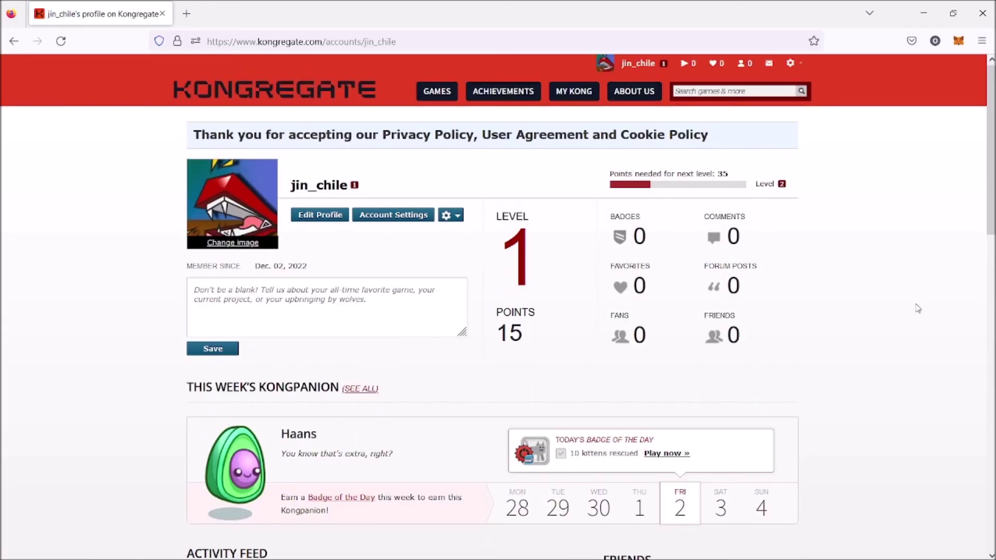